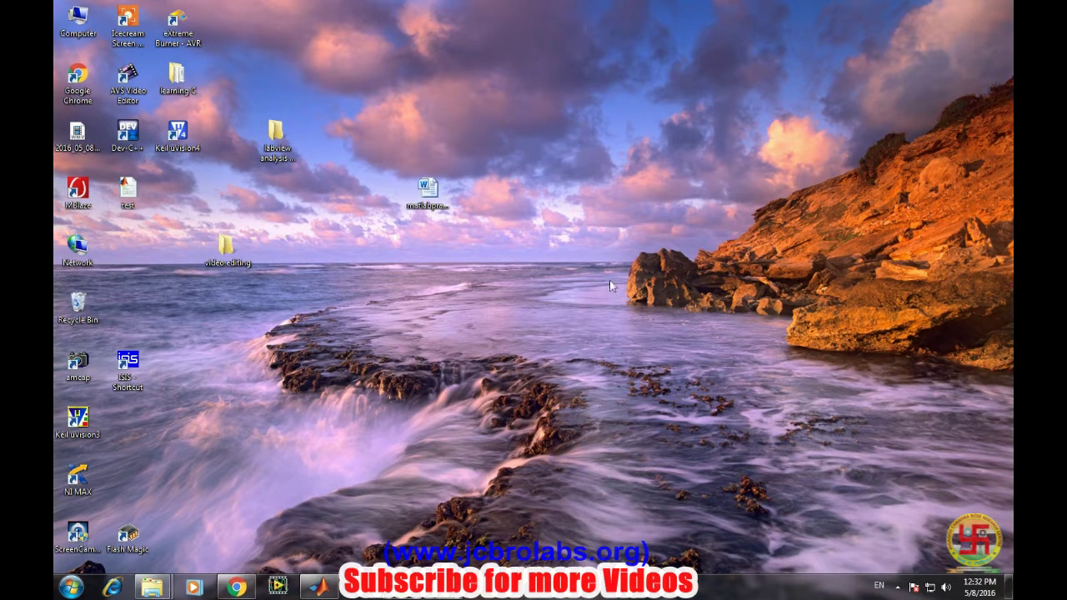
Run the simulink command in MATLAB to open the Library Browser and a new blank model
left_click(319, 586)
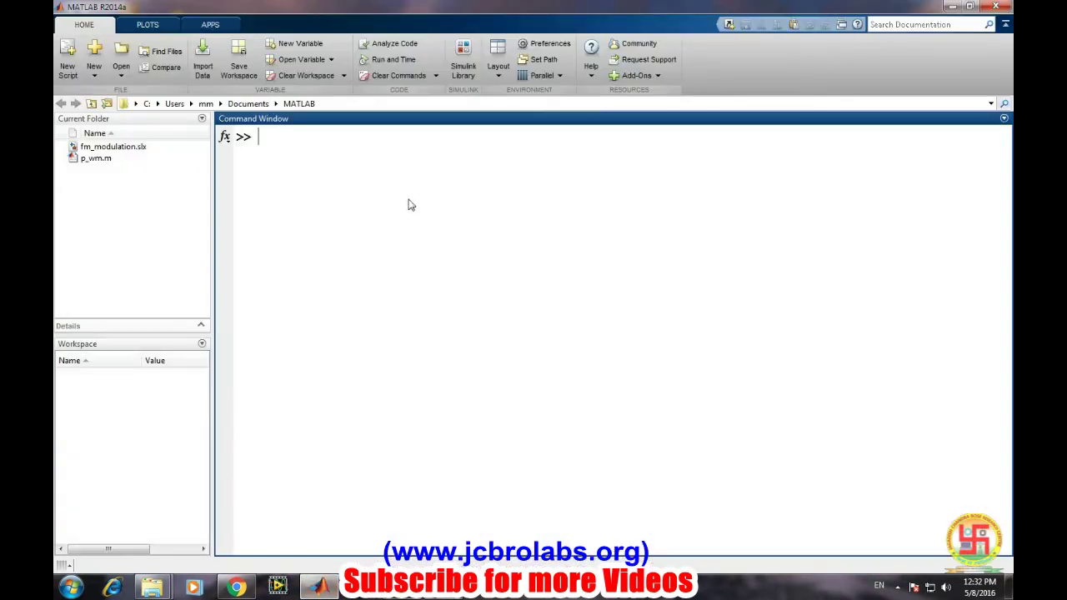
type("simulink")
key("Return")
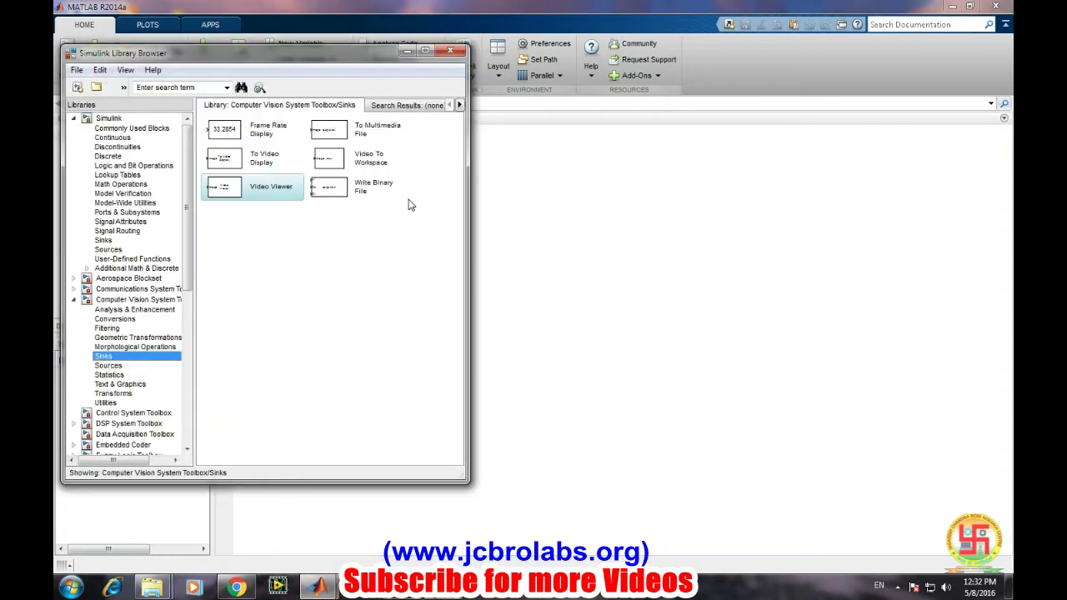
left_click(73, 87)
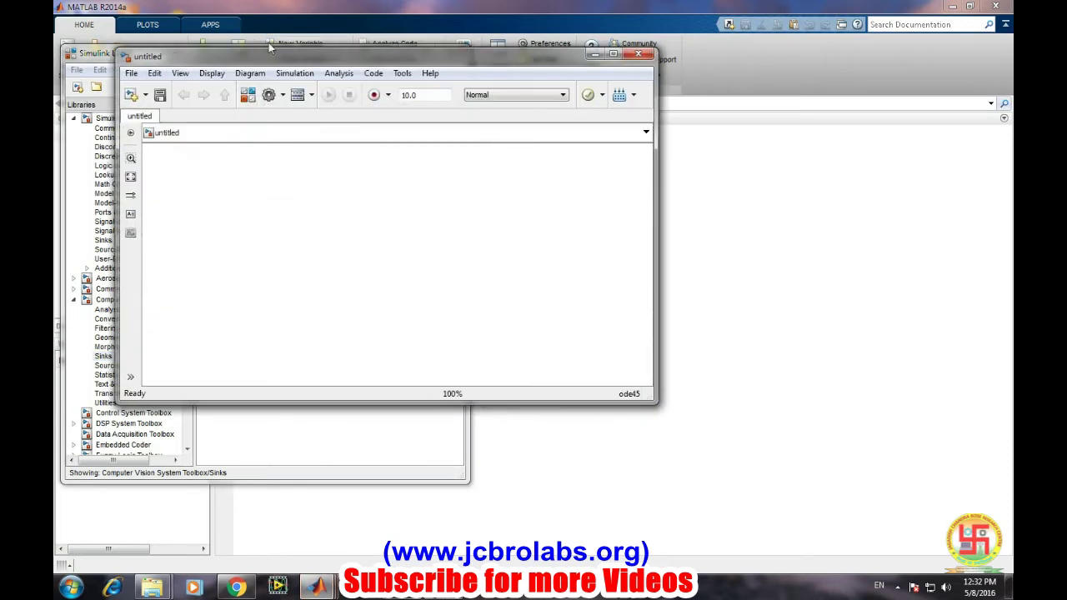
Save the blank model to the Desktop as image_read.slx
left_click_drag(272, 48, 469, 72)
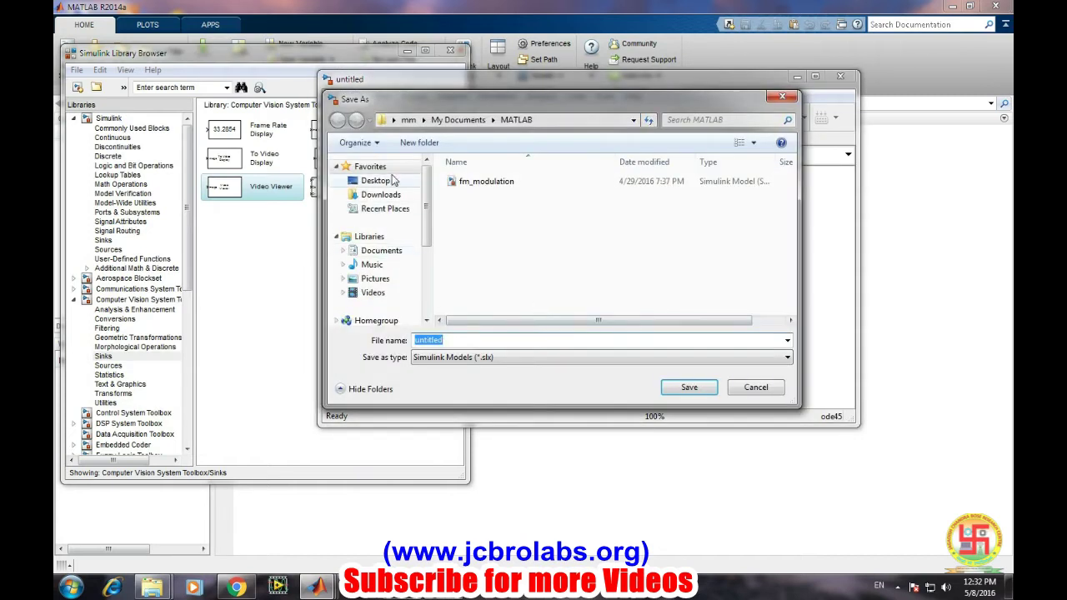
left_click(380, 180)
left_click(494, 336)
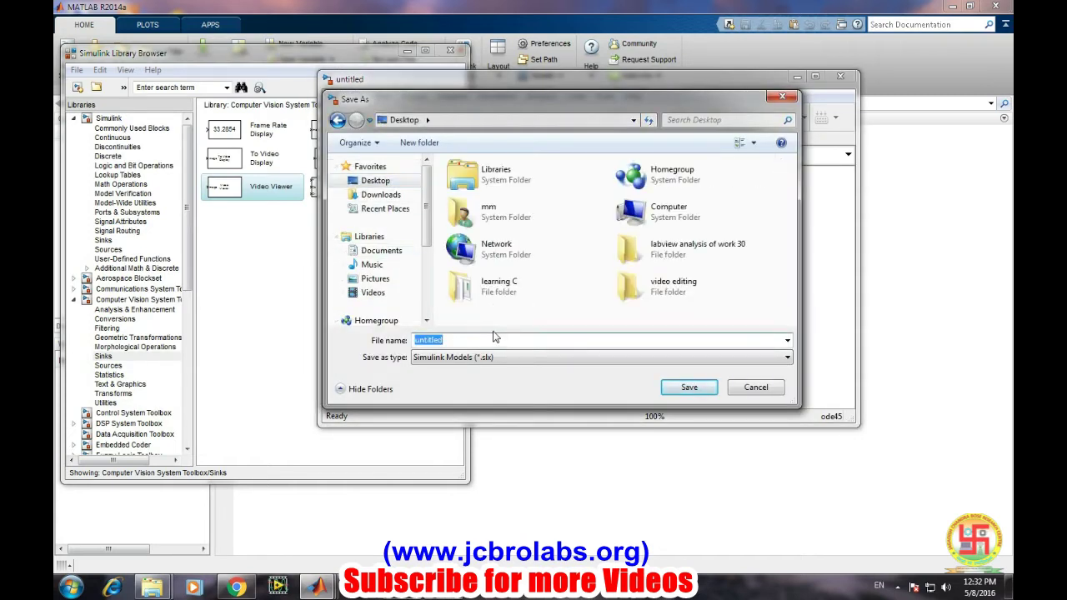
type("image_read")
left_click(699, 386)
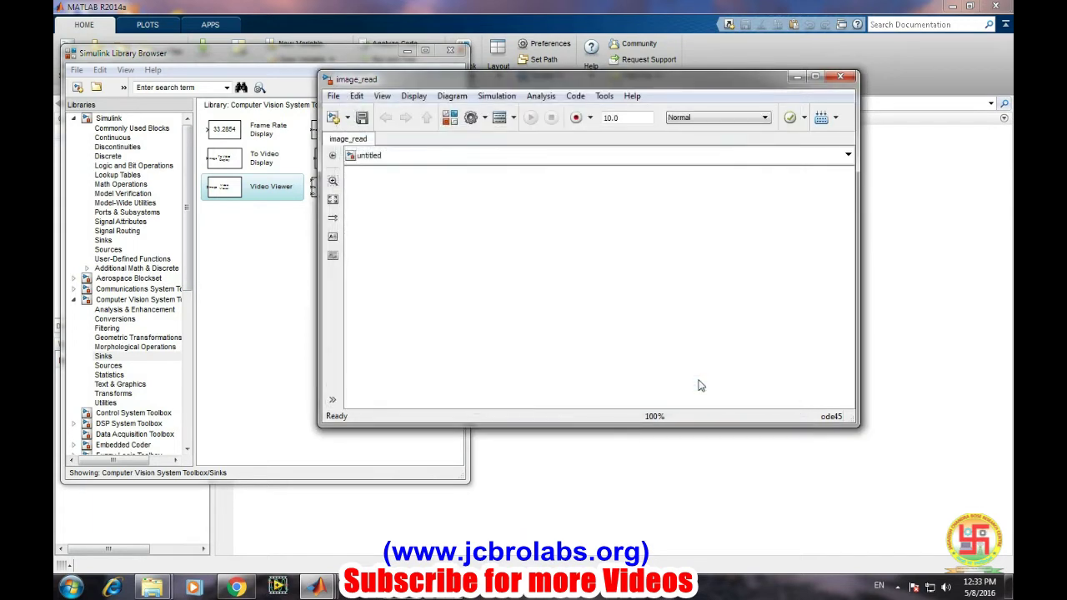
Search the Simulink Library Browser for 'im' to list the image blocks
left_click_drag(476, 75, 583, 90)
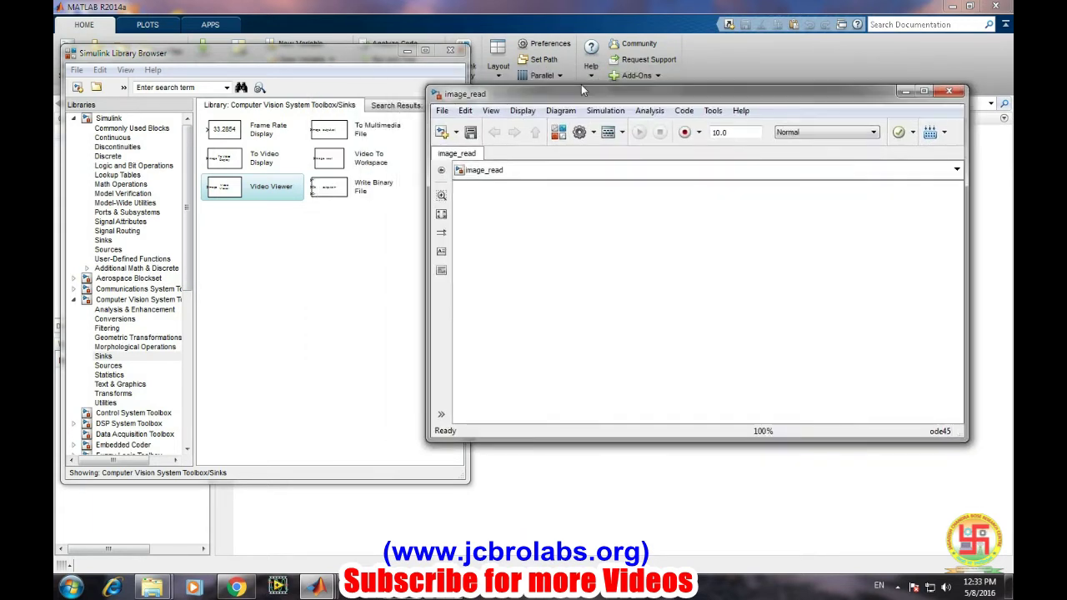
left_click(229, 51)
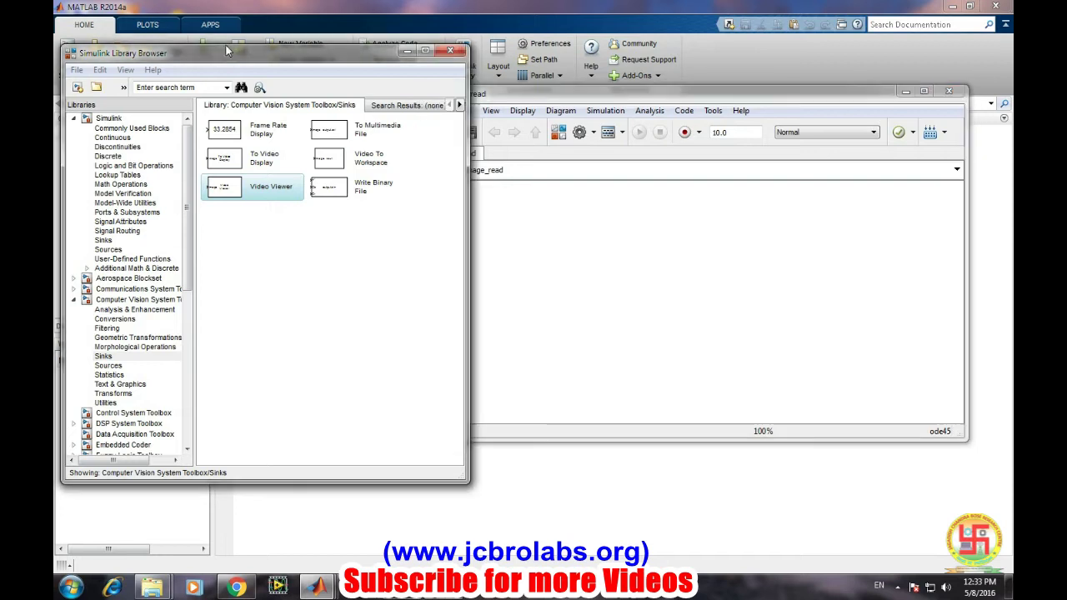
left_click(188, 87)
type("image")
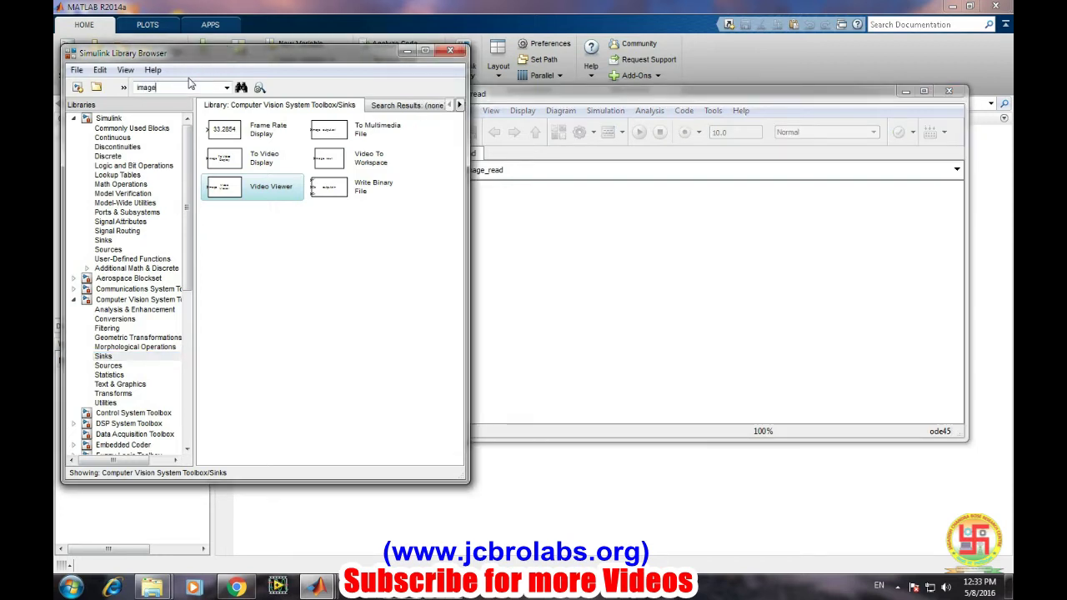
key("Return")
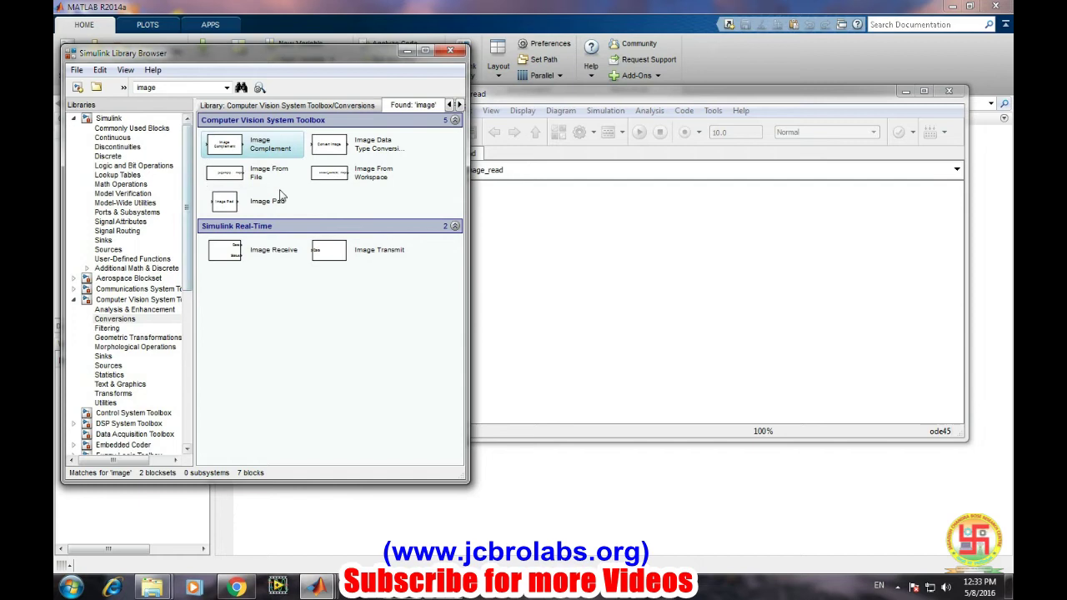
Drag the Image From File block (peppers.png) into the image_read model
left_click(227, 172)
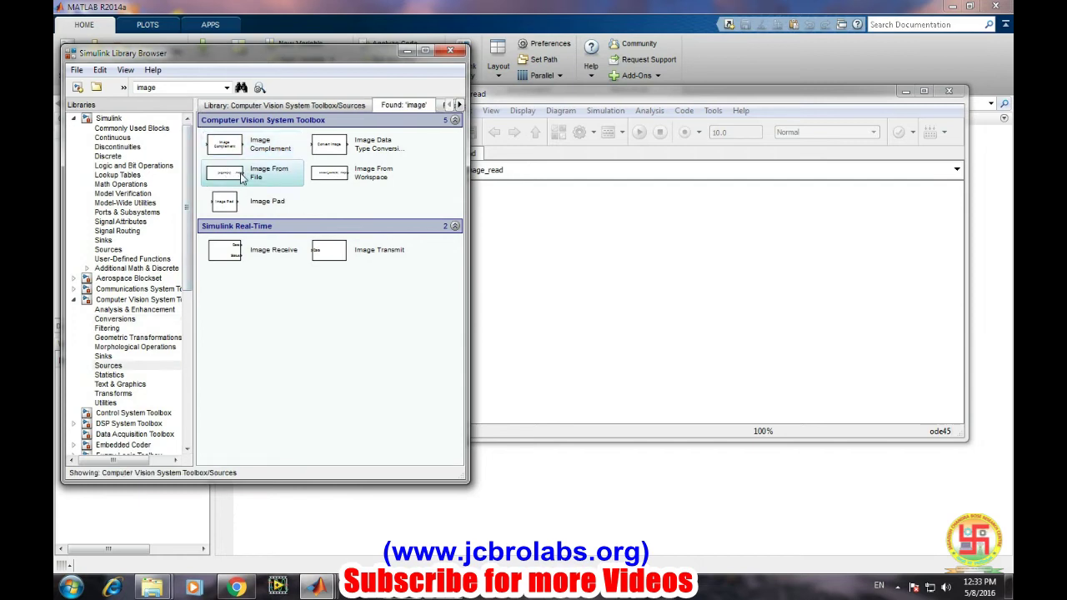
left_click_drag(233, 171, 559, 268)
left_click(753, 279)
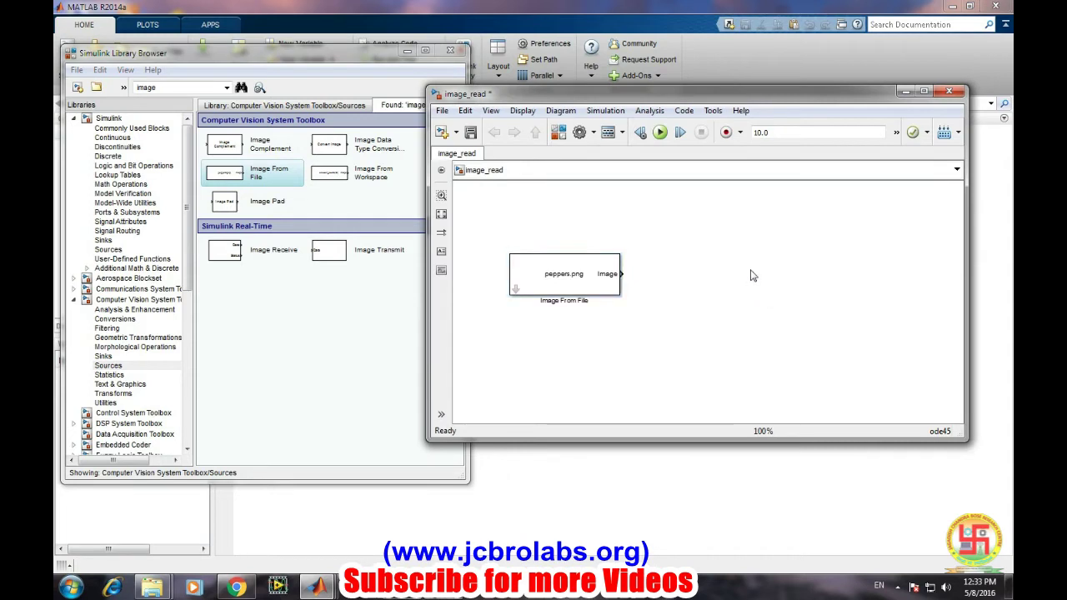
double_click(590, 277)
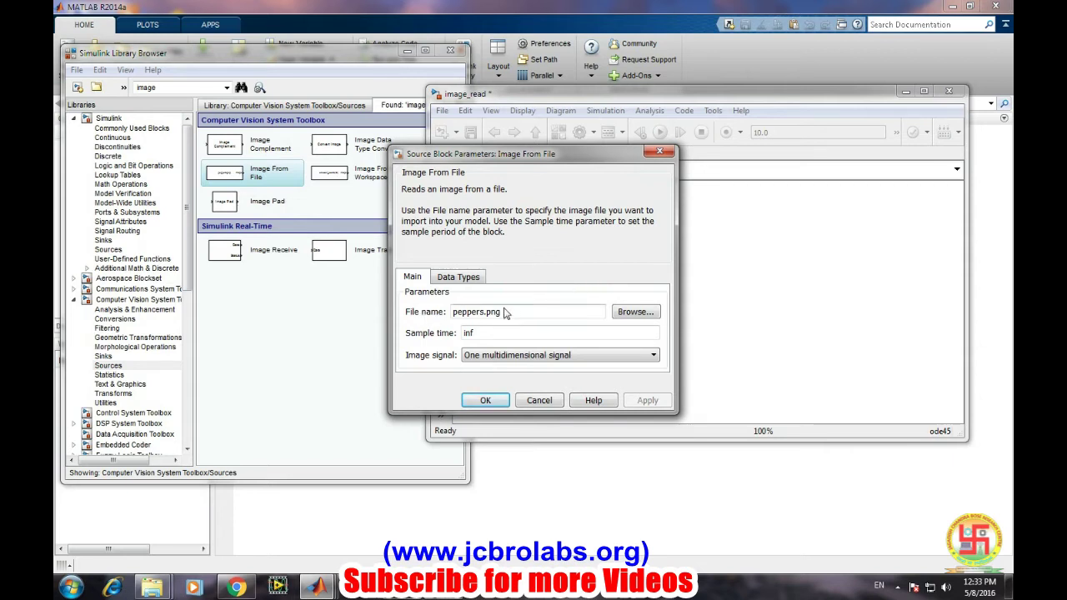
double_click(451, 312)
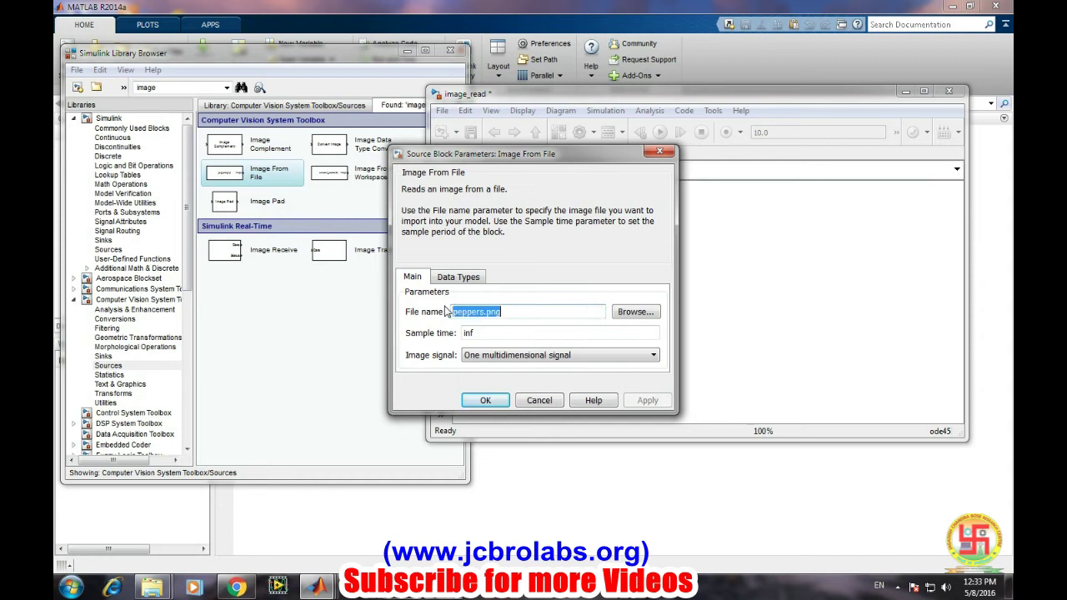
left_click(515, 313)
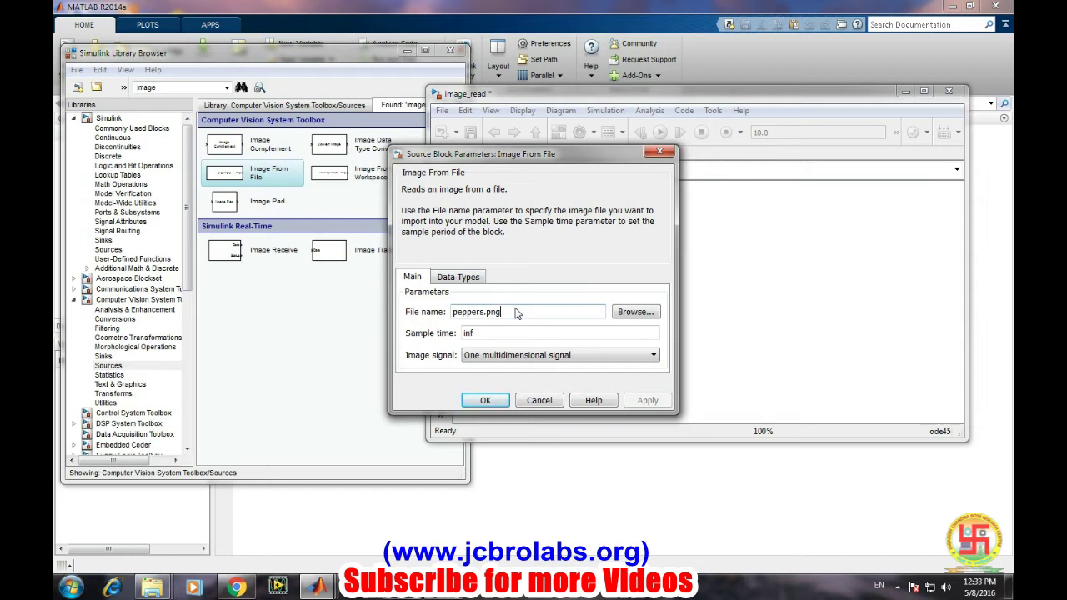
left_click(485, 400)
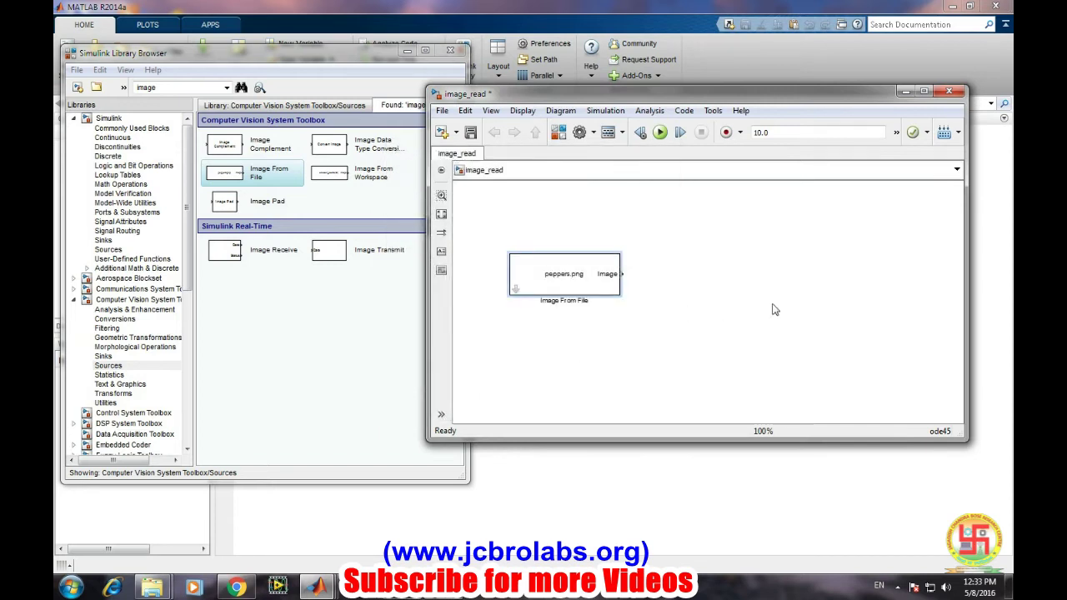
Add a Video Viewer block from Computer Vision System Toolbox Sinks to image_read
left_click_drag(609, 98, 654, 89)
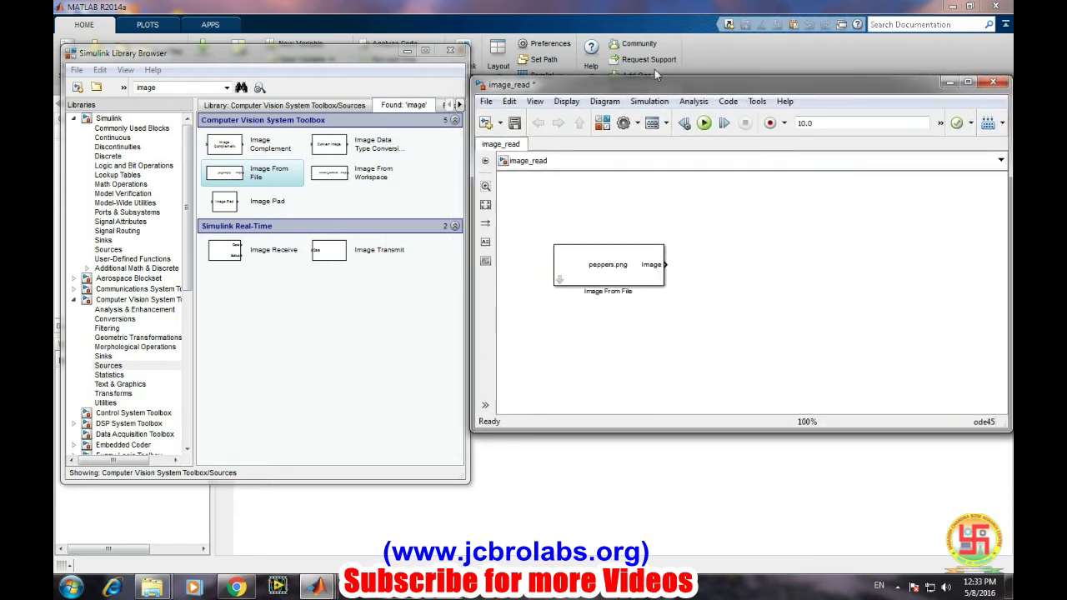
left_click(101, 297)
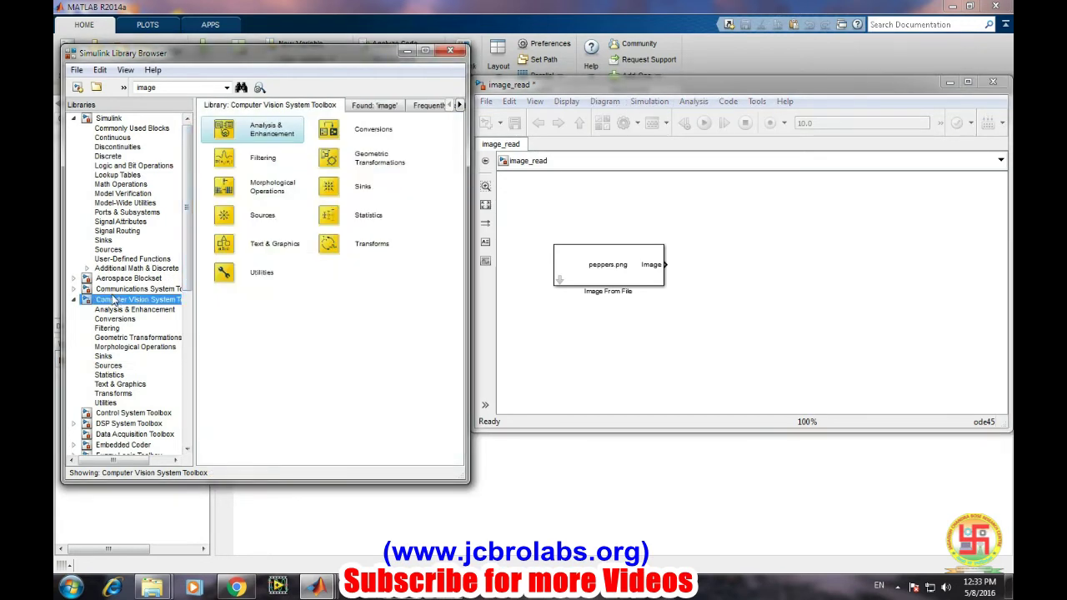
left_click(101, 356)
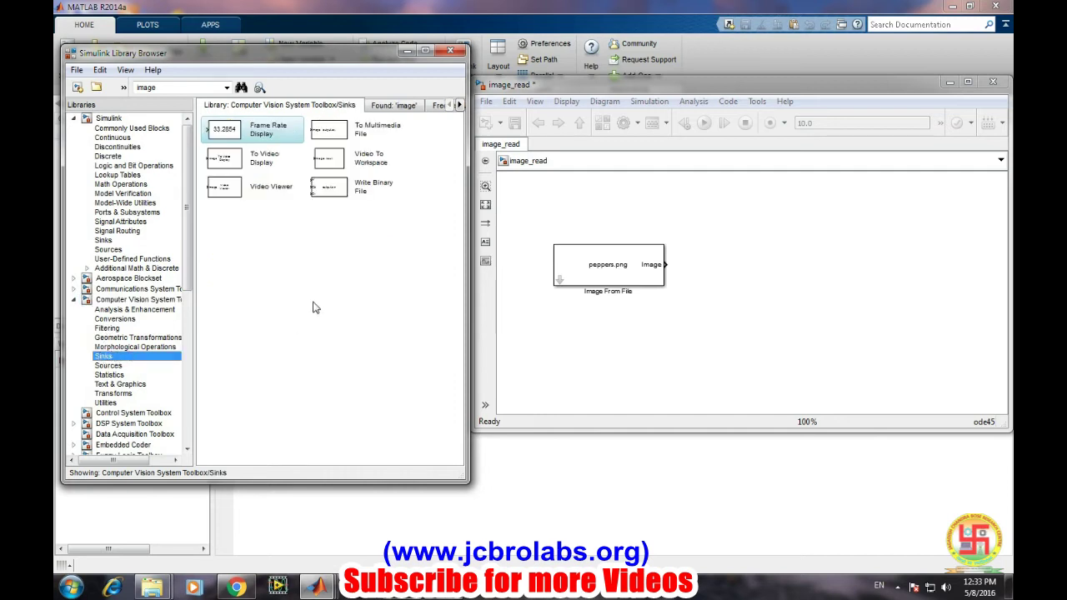
left_click(220, 190)
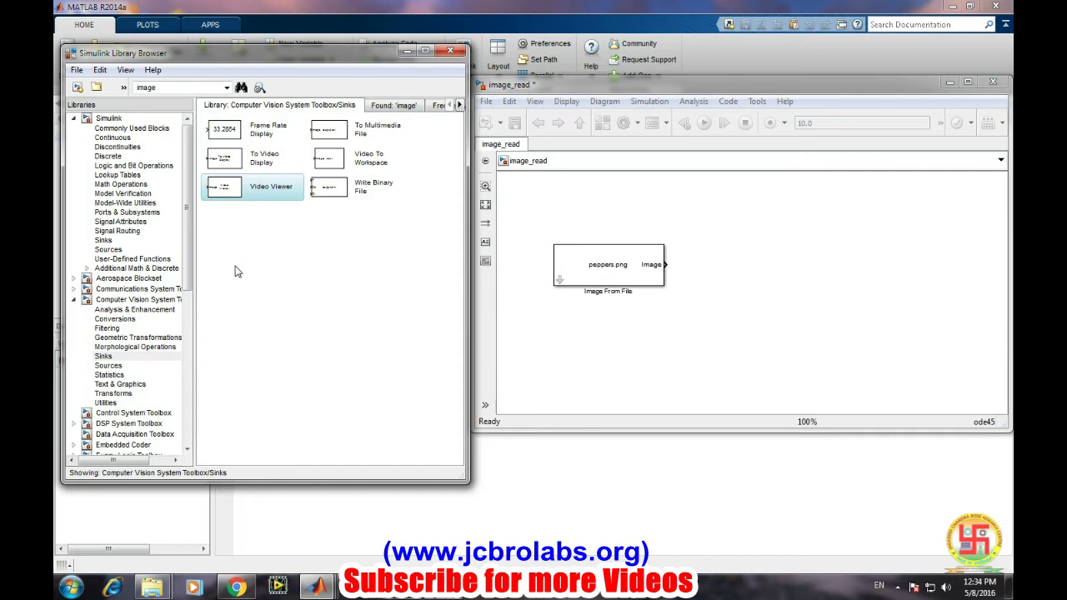
left_click_drag(301, 195, 797, 257)
Wire the Image From File output to the Video Viewer's Image input
left_click(804, 301)
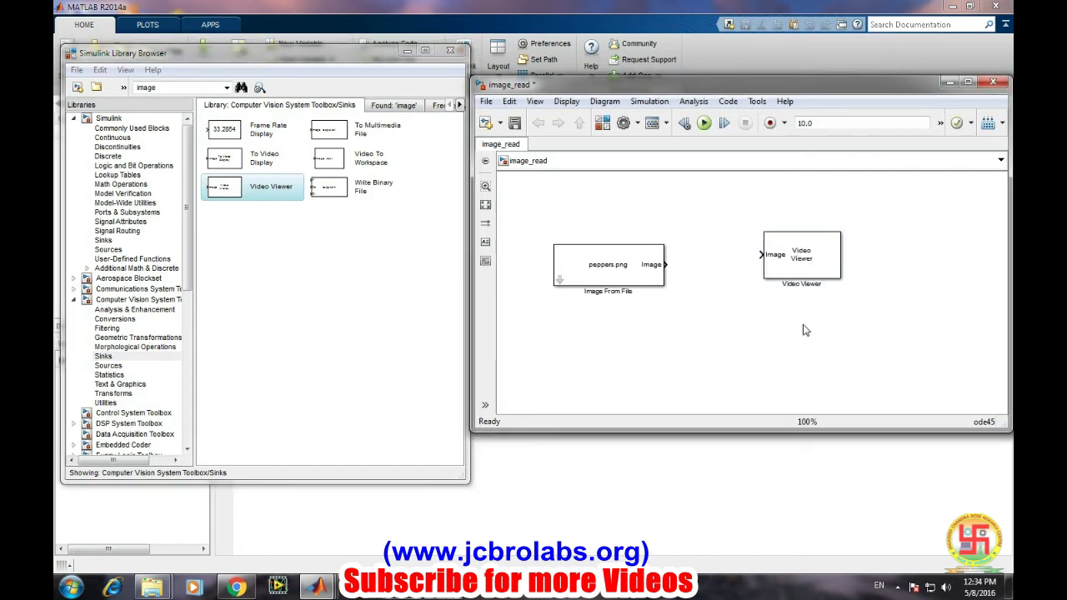
left_click_drag(666, 264, 768, 255)
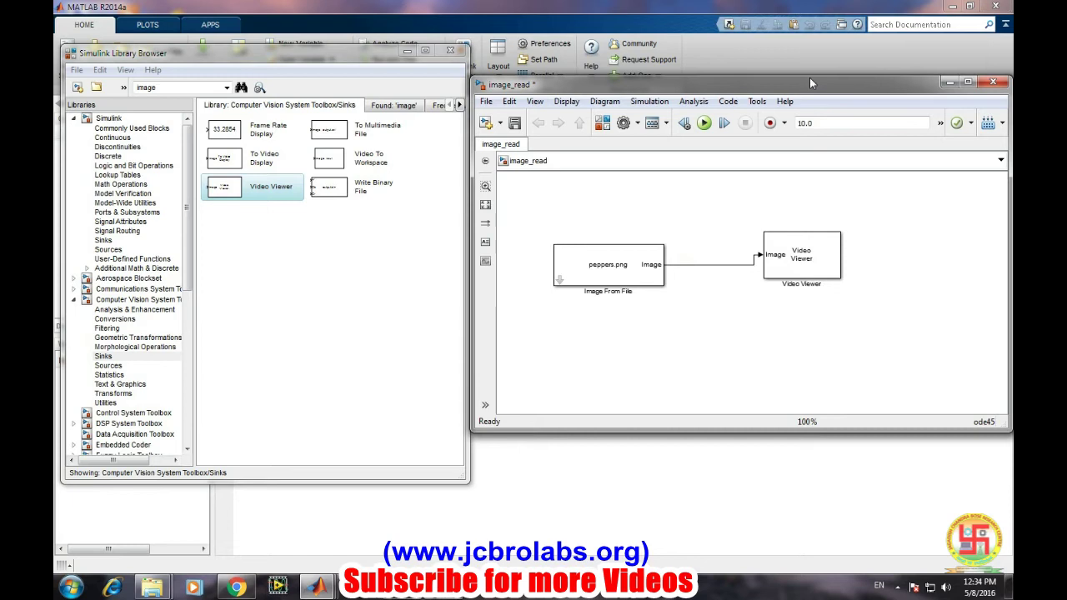
left_click_drag(814, 83, 767, 72)
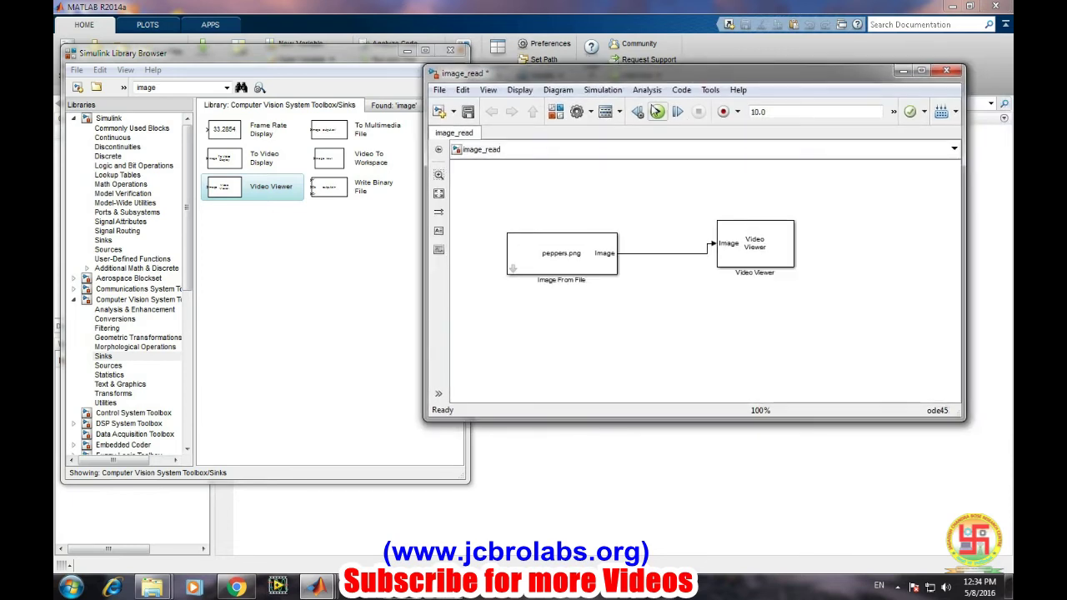
Run image_read so the Video Viewer shows the peppers image at RGB 384x512
left_click(657, 111)
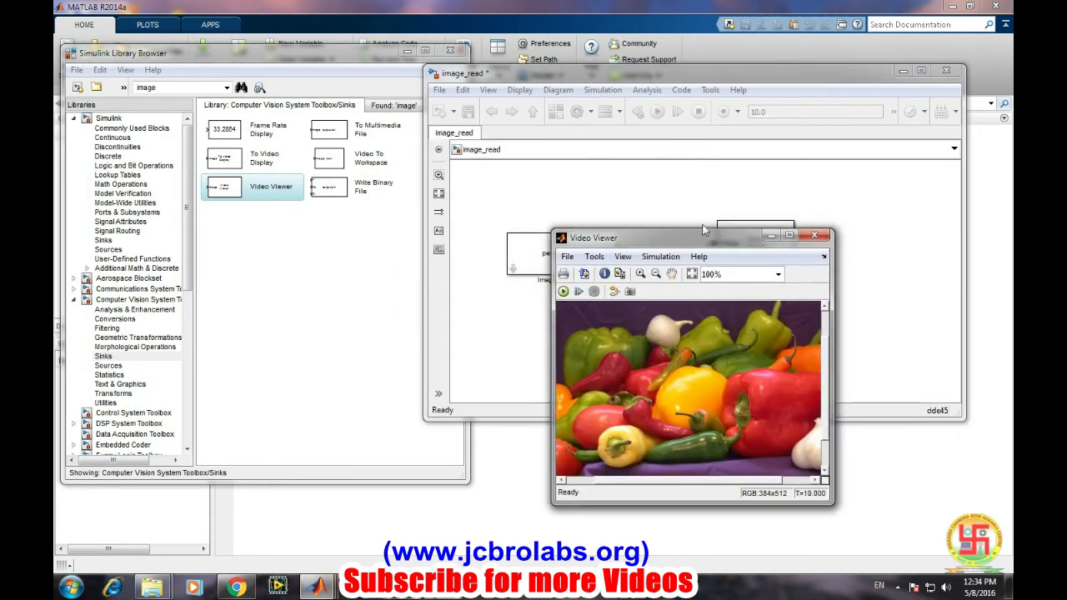
left_click_drag(649, 238, 247, 87)
left_click(568, 245)
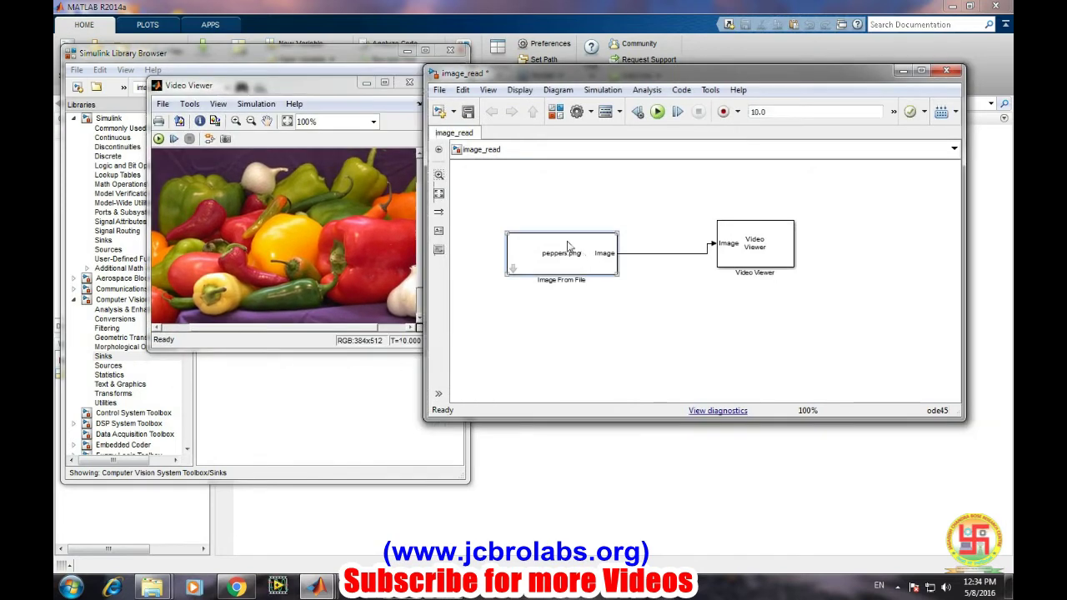
Point the Image From File block at F:\IMG_20150830_125201.jpg and apply the change
double_click(568, 245)
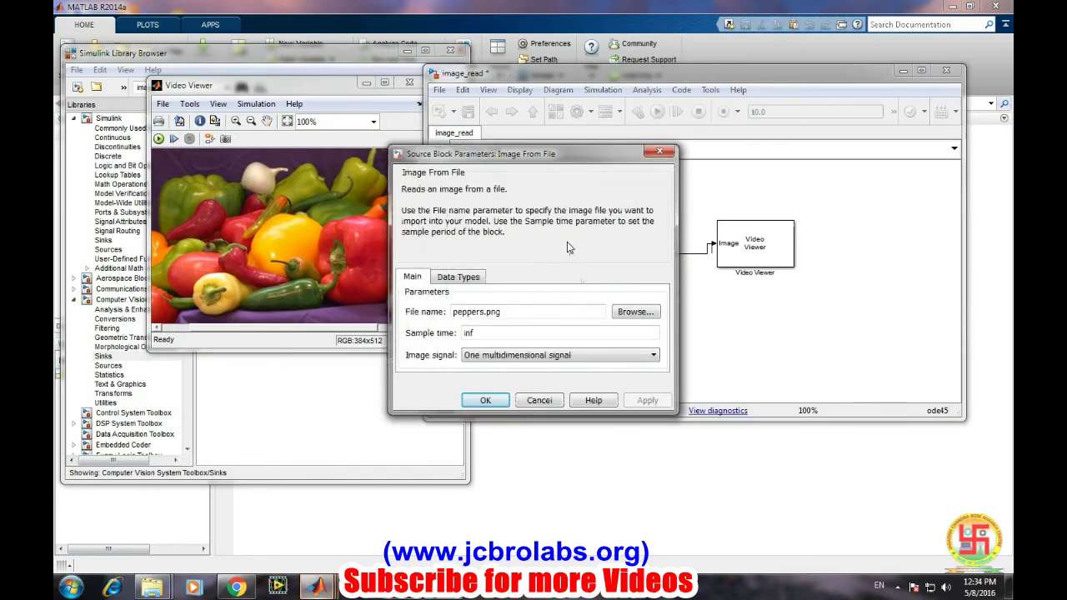
left_click(635, 312)
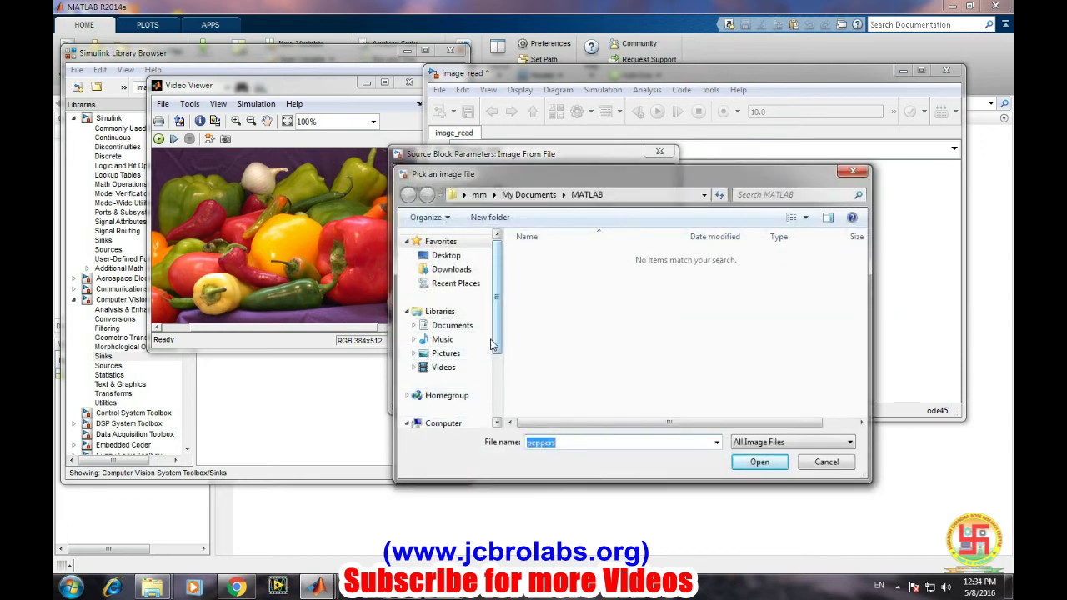
left_click(495, 385)
left_click(460, 388)
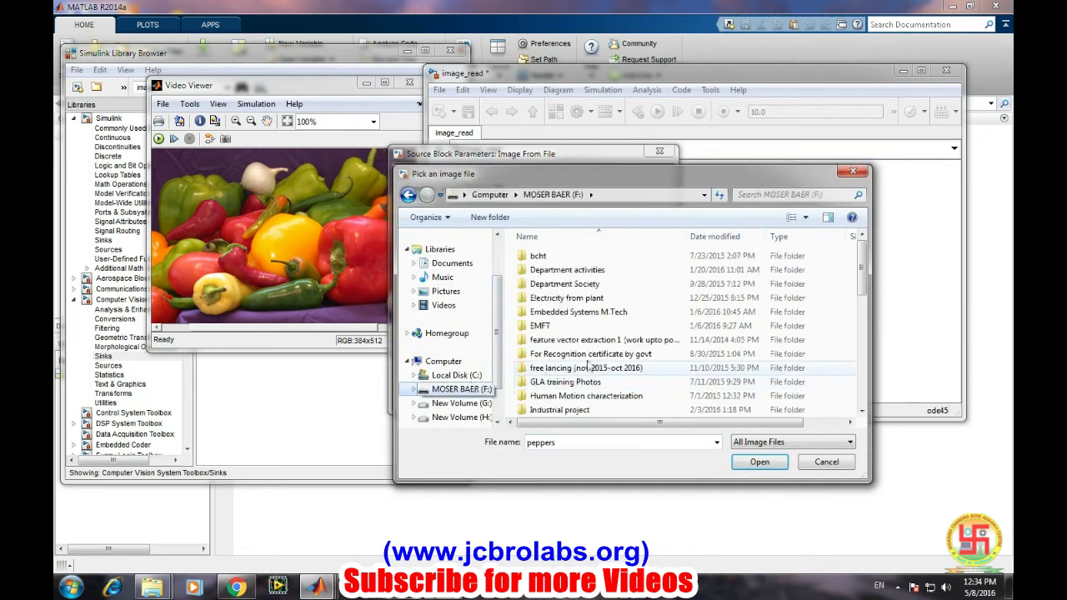
scroll(593, 363, "down", 9)
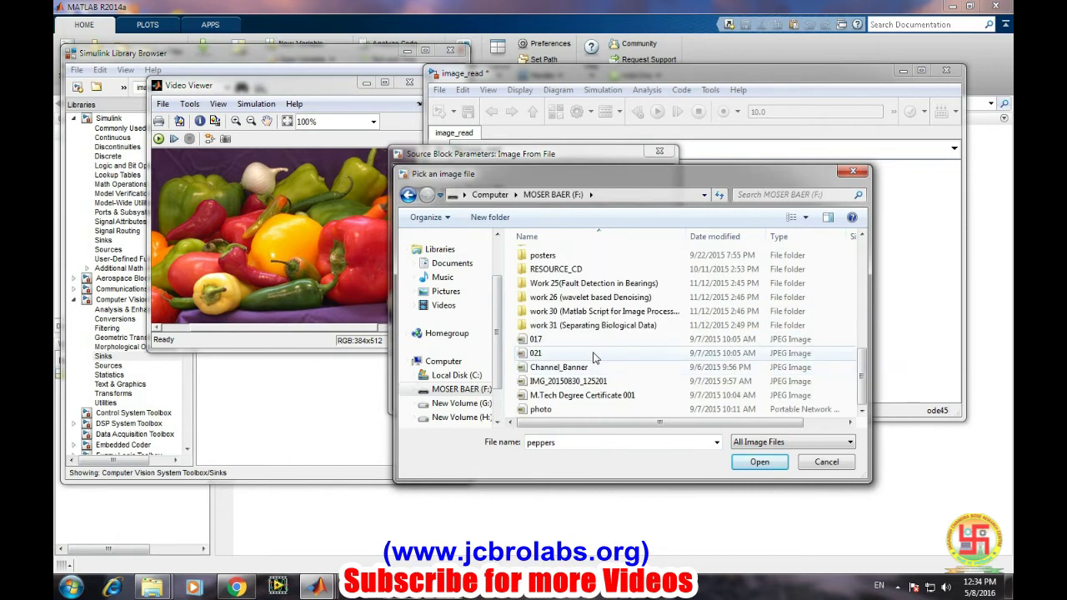
left_click(652, 379)
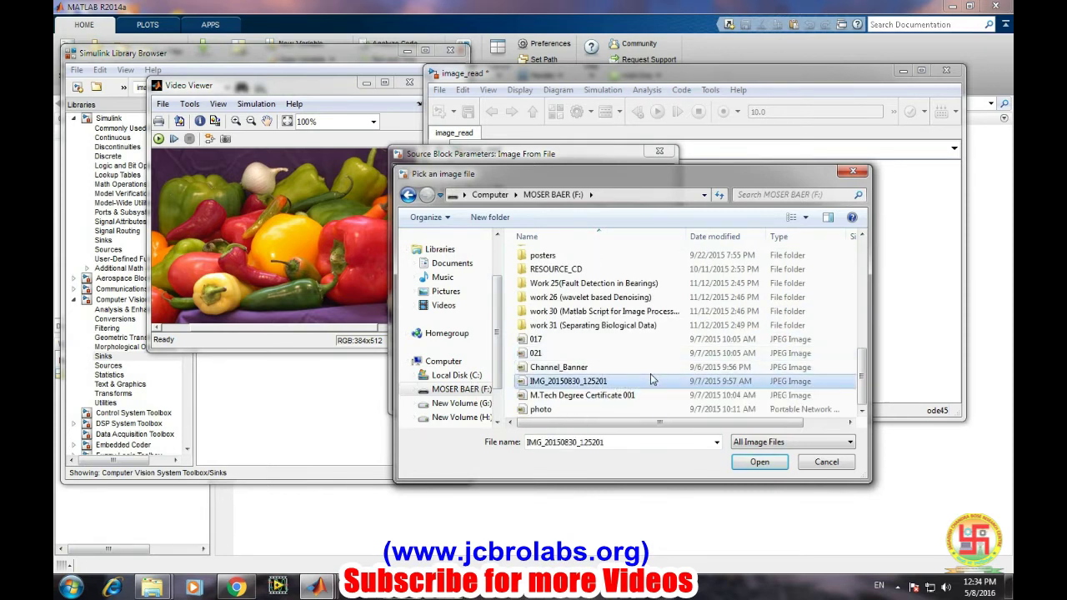
left_click(760, 462)
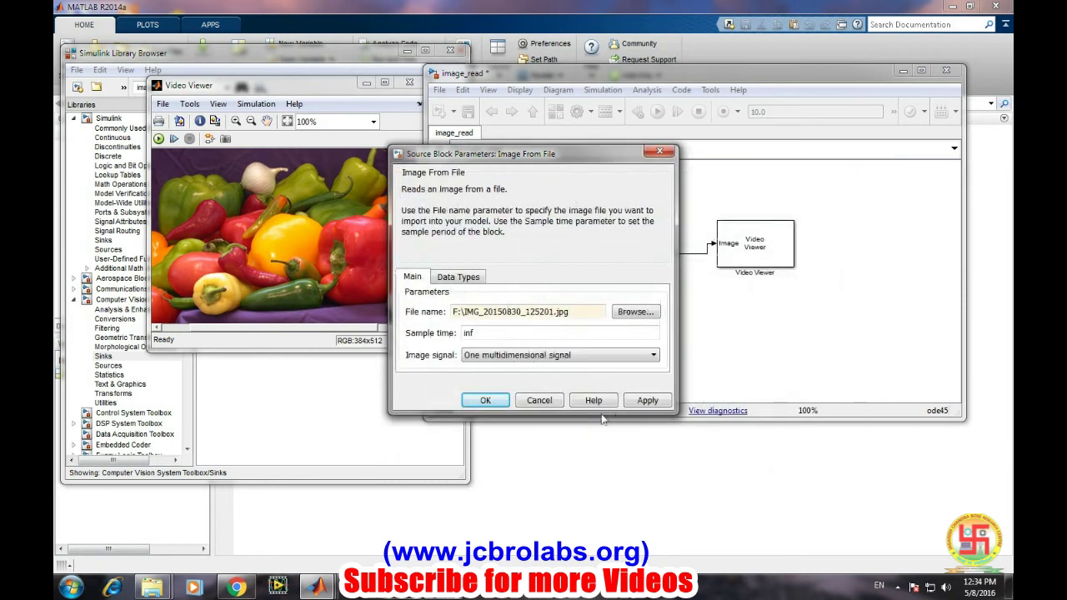
left_click(642, 399)
left_click(464, 400)
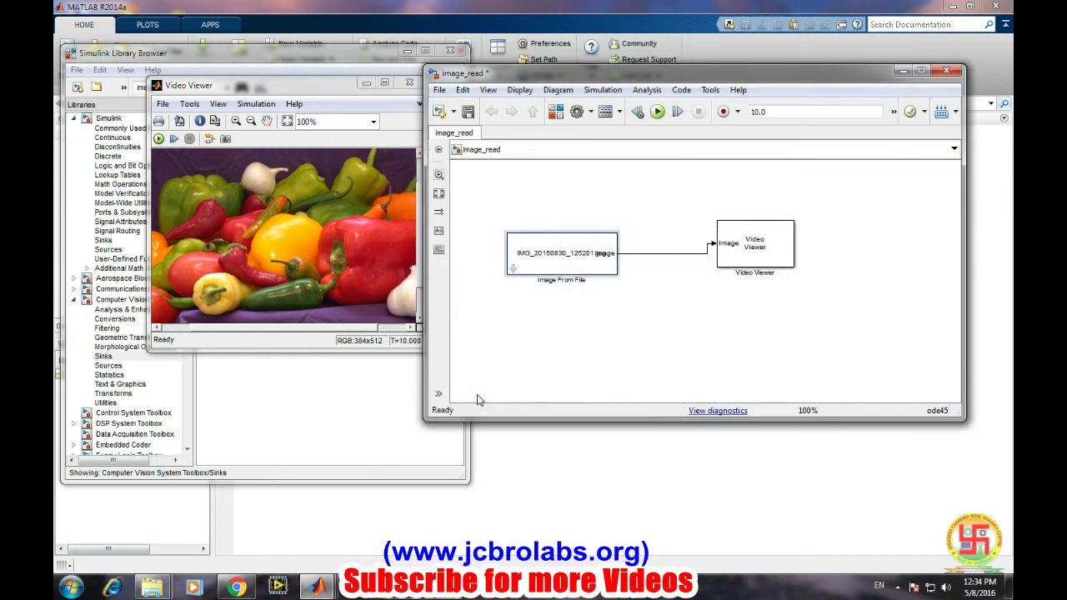
Rerun the model and briefly maximize the Video Viewer showing the 2525x1176 JPEG
left_click(657, 112)
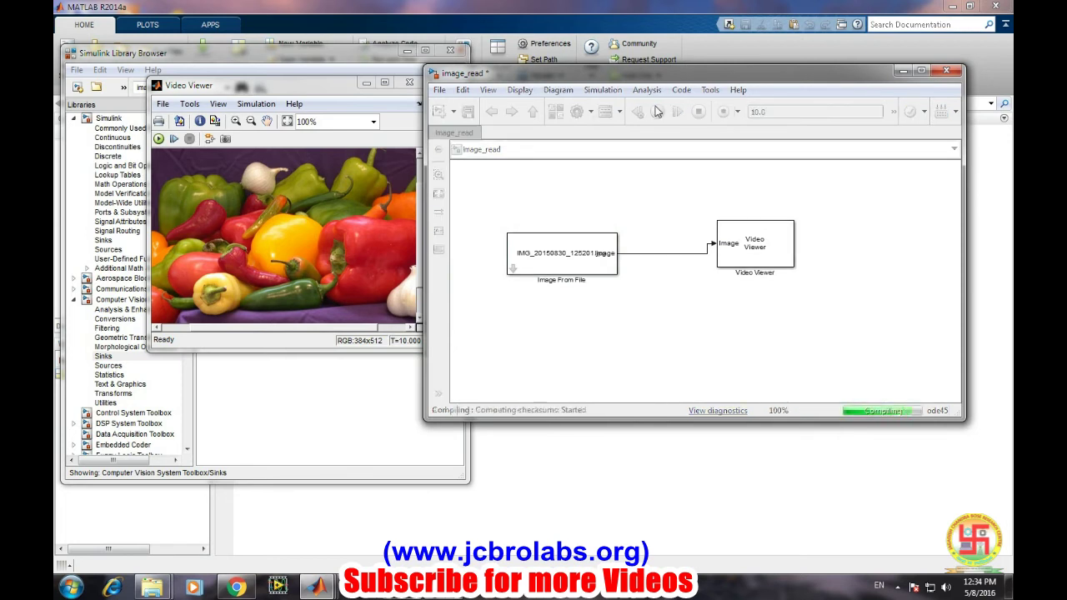
left_click(268, 215)
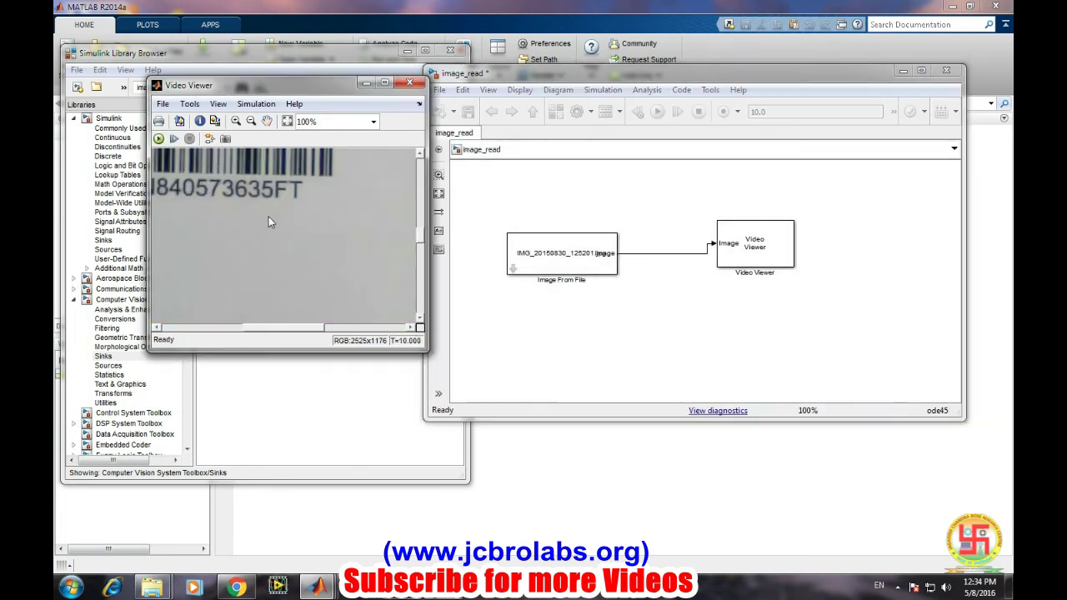
left_click(384, 82)
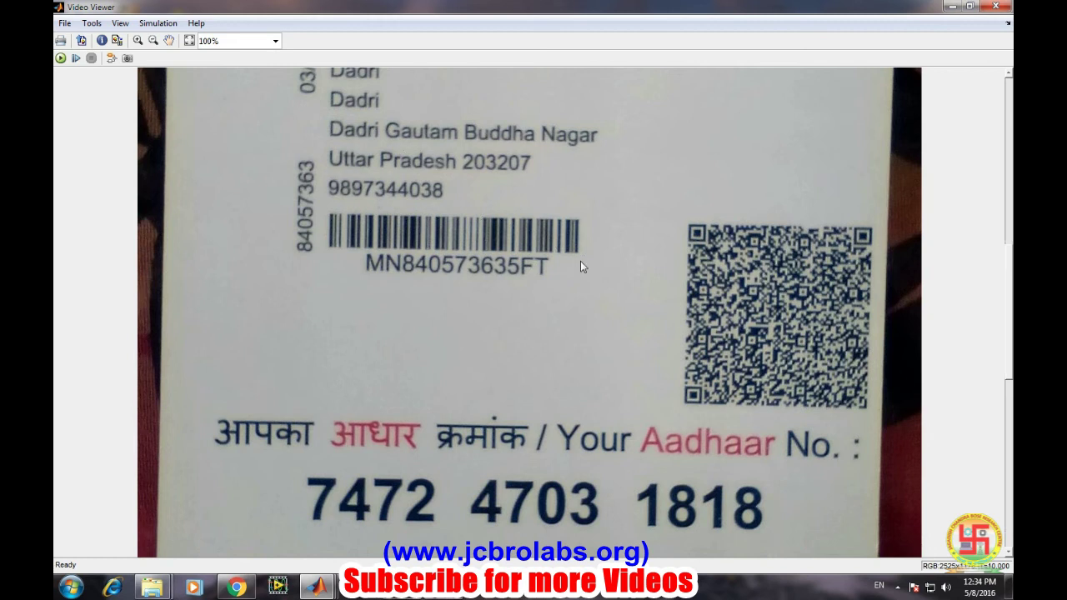
left_click(969, 6)
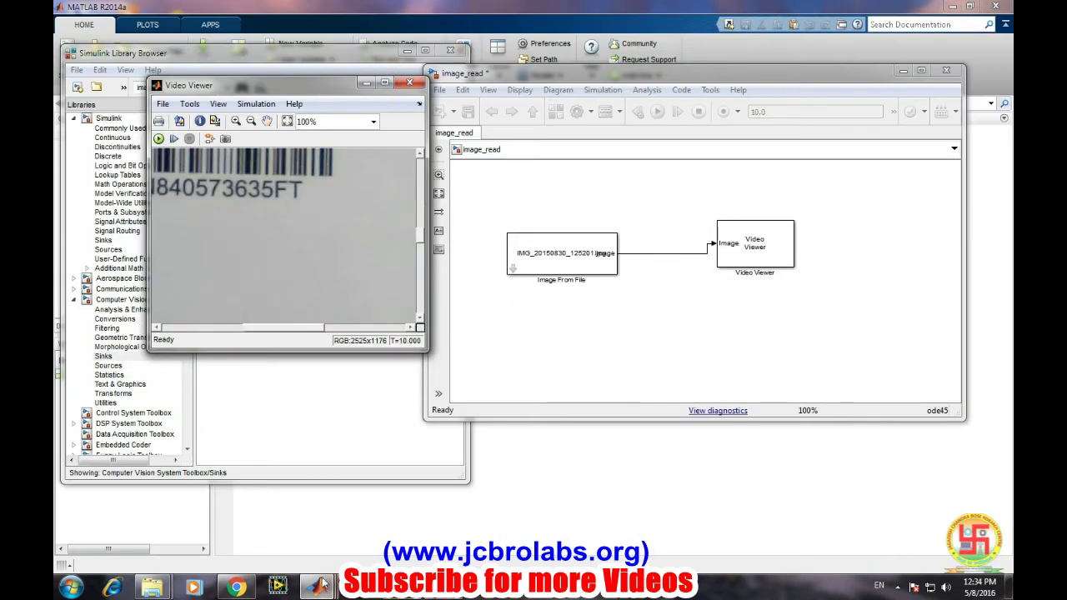
Switch Image From File to F:\photo.png and rerun to show the 314x298 portrait
mouse_move(319, 588)
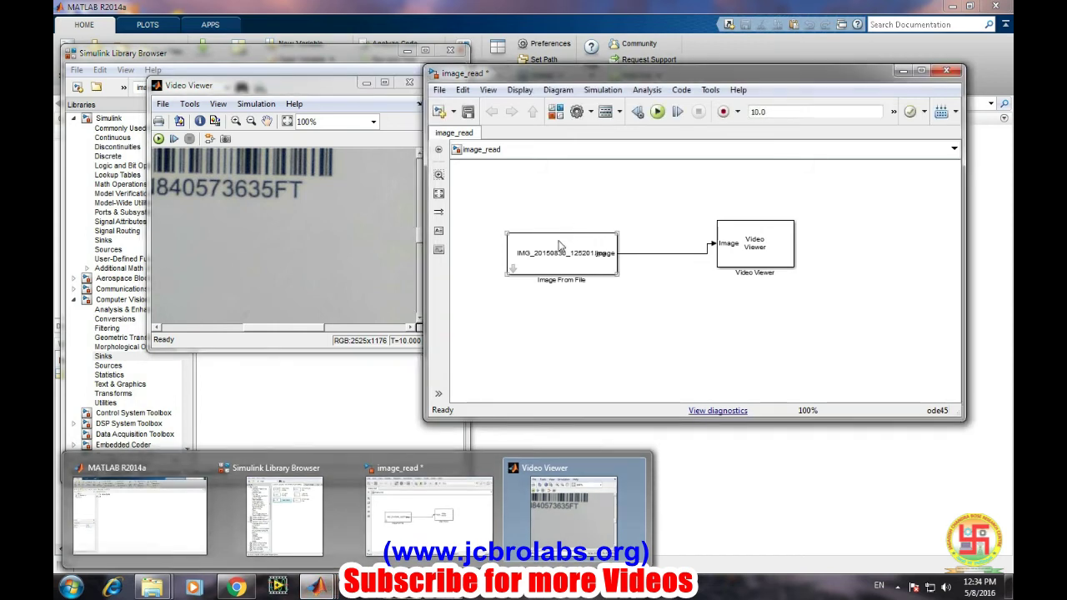
left_click(429, 515)
double_click(562, 254)
left_click(618, 311)
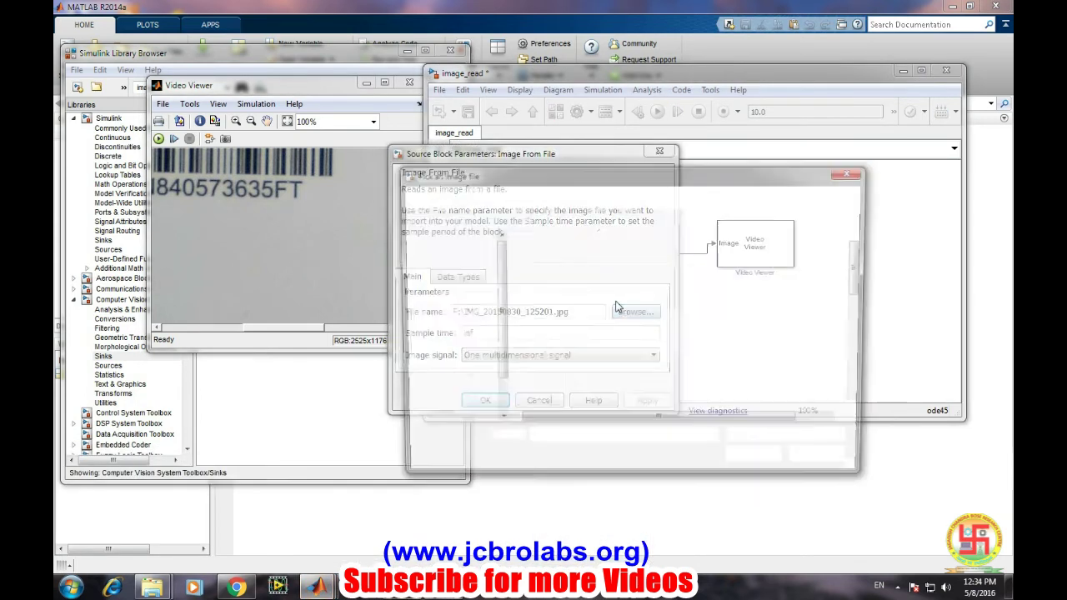
scroll(559, 367, "down", 8)
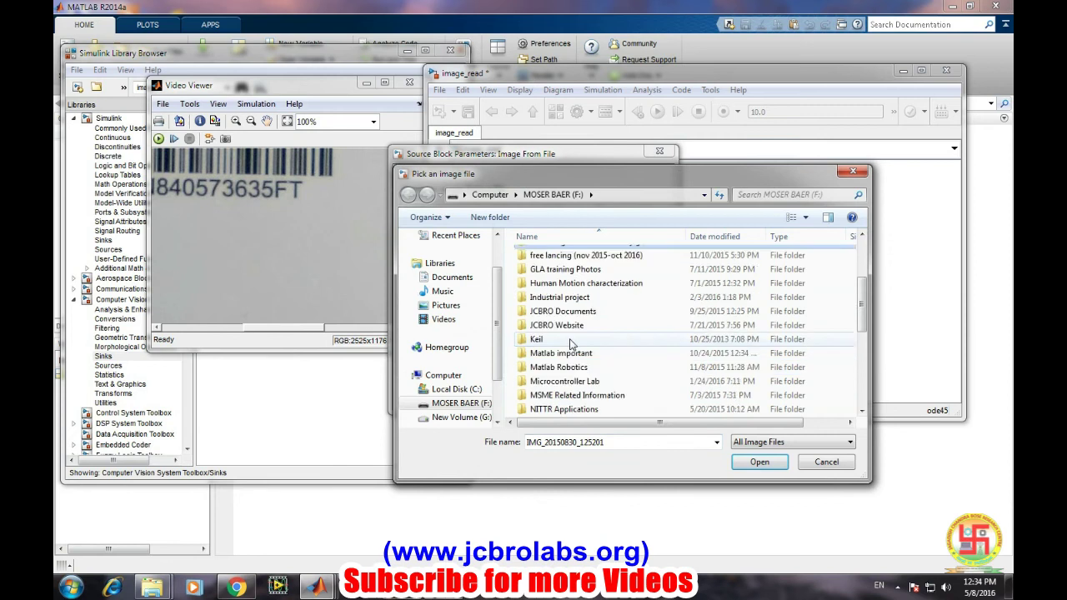
left_click(581, 409)
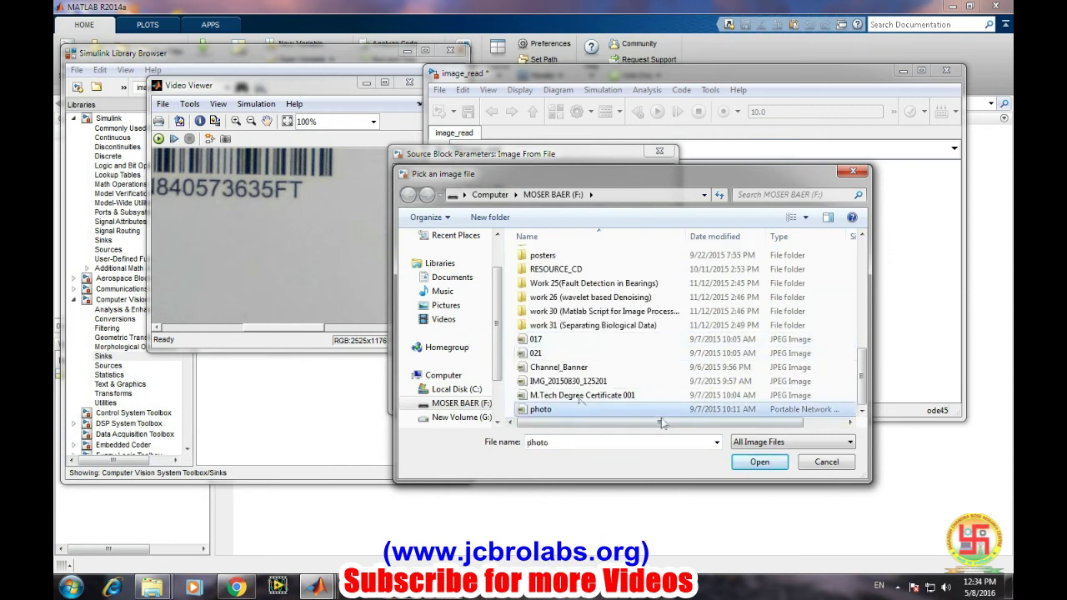
left_click(746, 463)
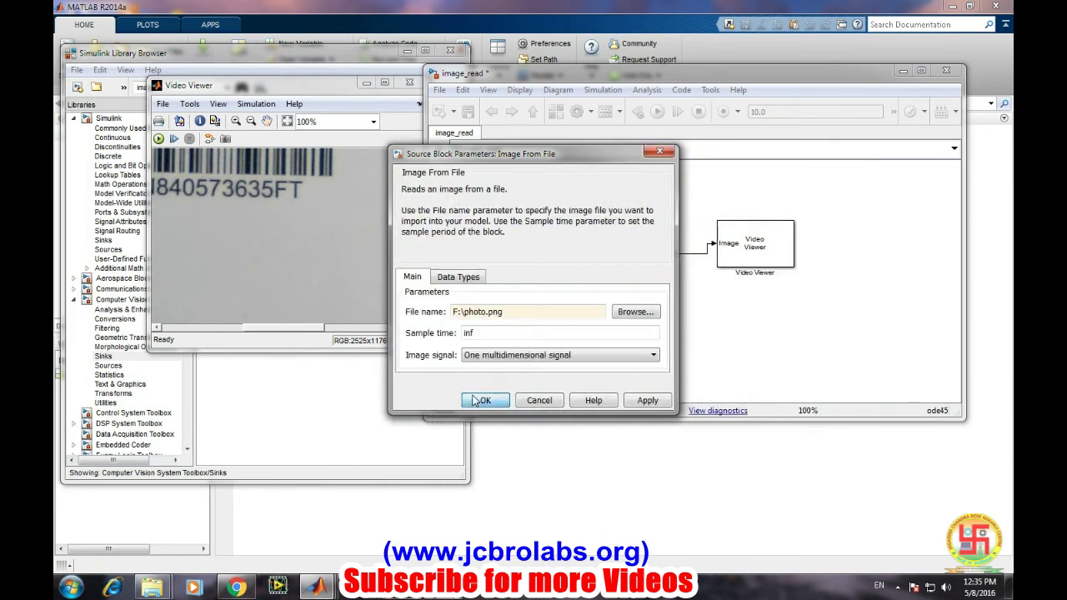
left_click(483, 401)
left_click(656, 111)
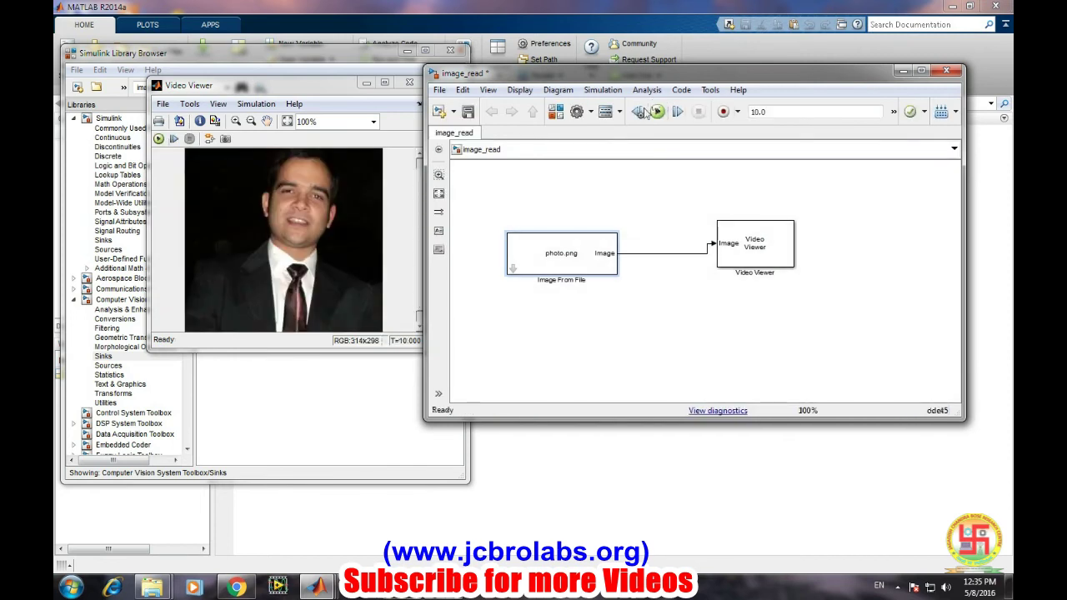